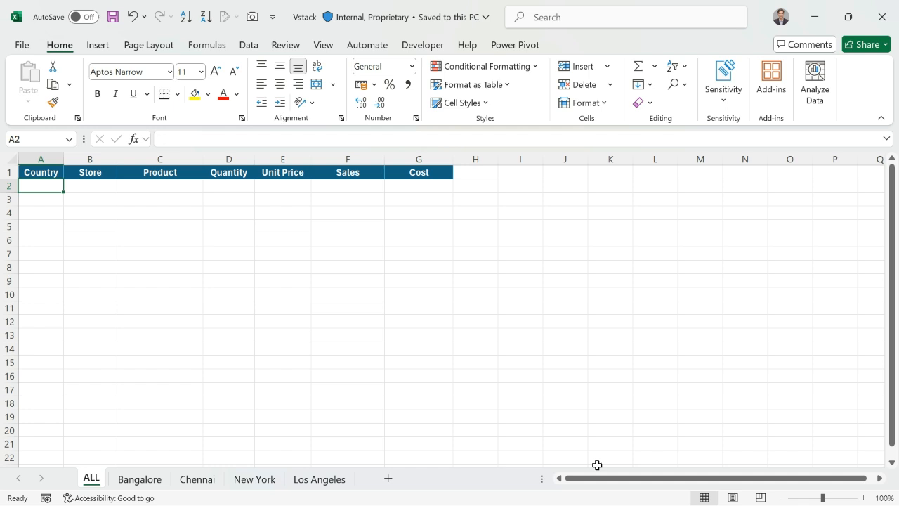
Look through the store data on the Bangalore, Chennai, New York and Los Angeles sheets
{"action": "left_click", "coordinate": [144, 479]}
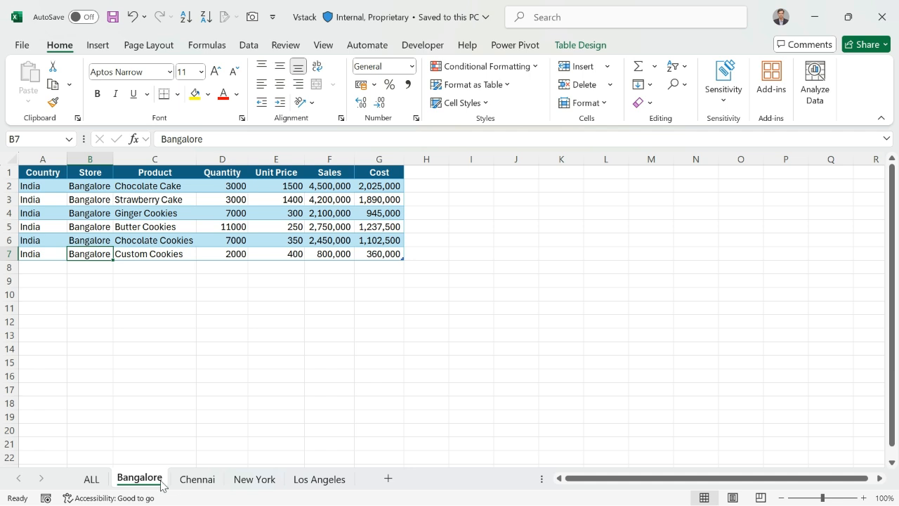
{"action": "left_click", "coordinate": [199, 480]}
{"action": "left_click", "coordinate": [256, 480]}
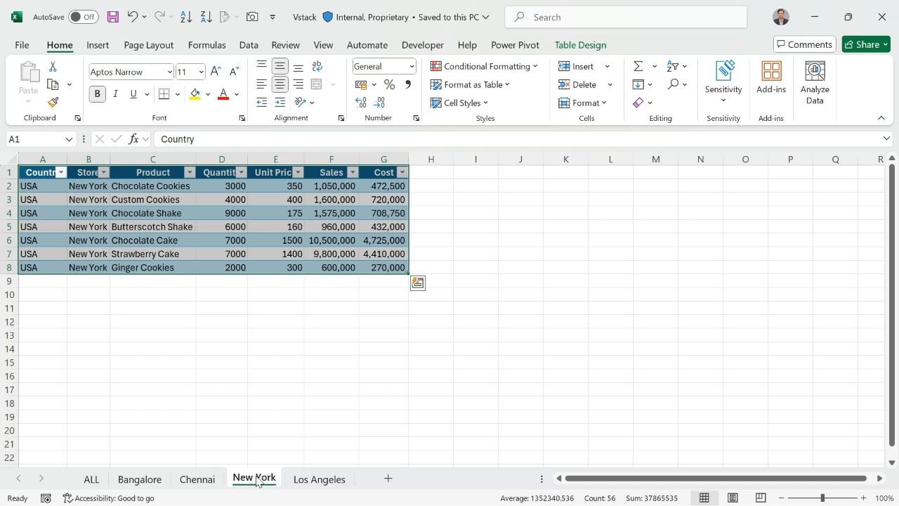
{"action": "left_click", "coordinate": [289, 480]}
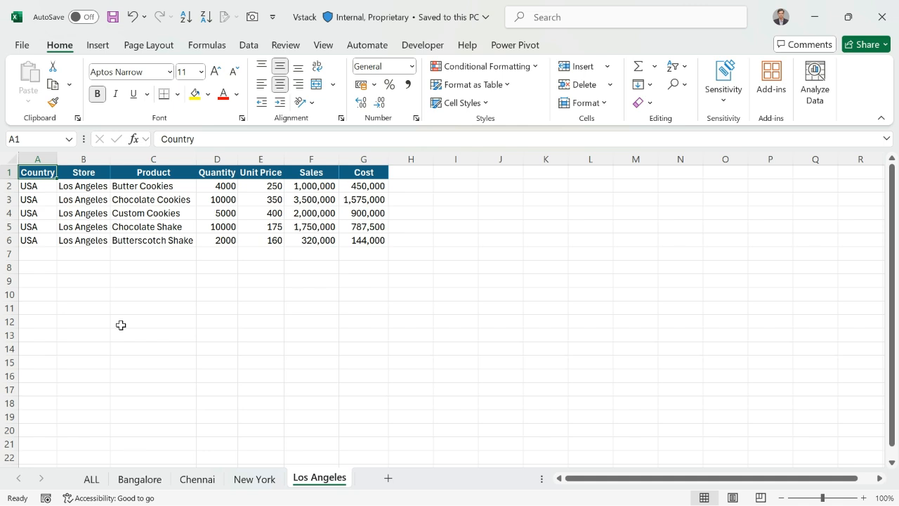
Examine the Bangalore data range A2:G7 and its table design settings to check how the data is structured
{"action": "left_click", "coordinate": [139, 479]}
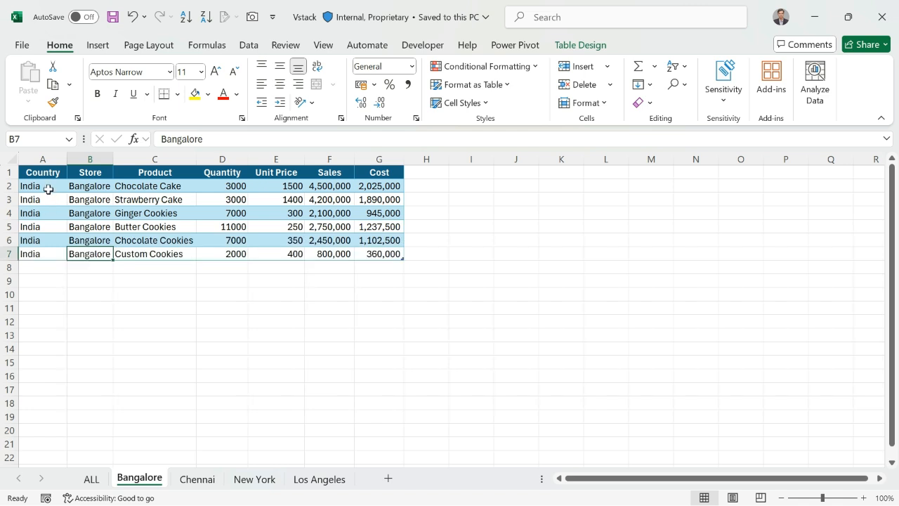
{"action": "left_click_drag", "start_coordinate": [49, 189], "coordinate": [281, 254]}
{"action": "left_click", "coordinate": [365, 244]}
{"action": "left_click_drag", "start_coordinate": [64, 186], "coordinate": [383, 254]}
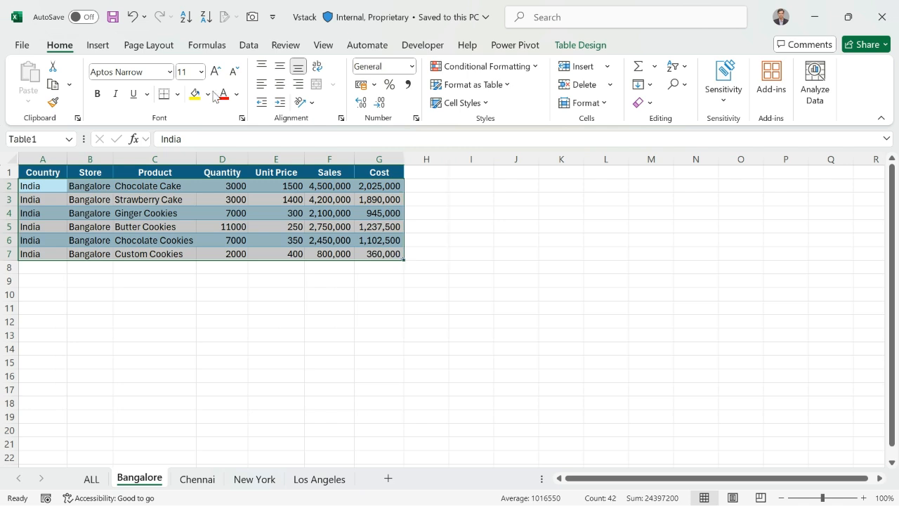
{"action": "left_click", "coordinate": [42, 172]}
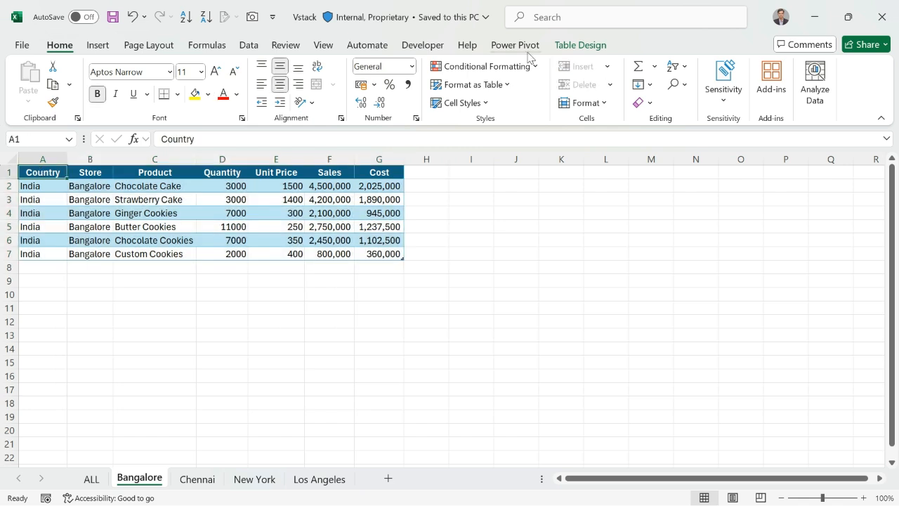
{"action": "left_click", "coordinate": [64, 189]}
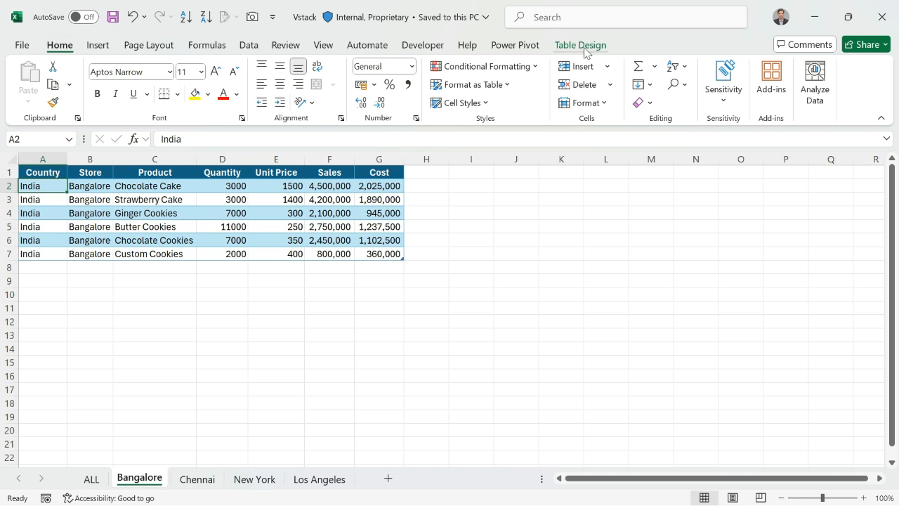
{"action": "left_click", "coordinate": [582, 46]}
{"action": "left_click", "coordinate": [72, 47]}
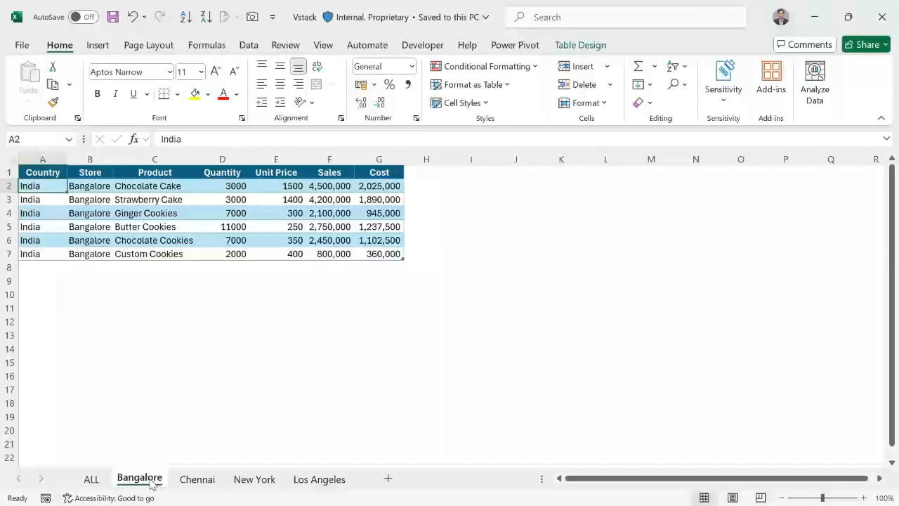
Compare the layout of the four store sheets with the column headers on the ALL sheet
{"action": "left_click", "coordinate": [198, 480]}
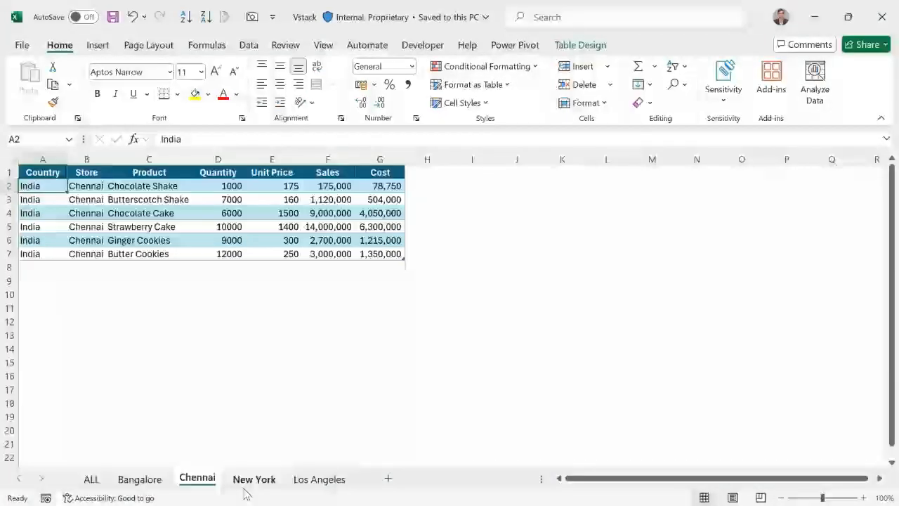
{"action": "left_click", "coordinate": [253, 480]}
{"action": "left_click", "coordinate": [308, 480]}
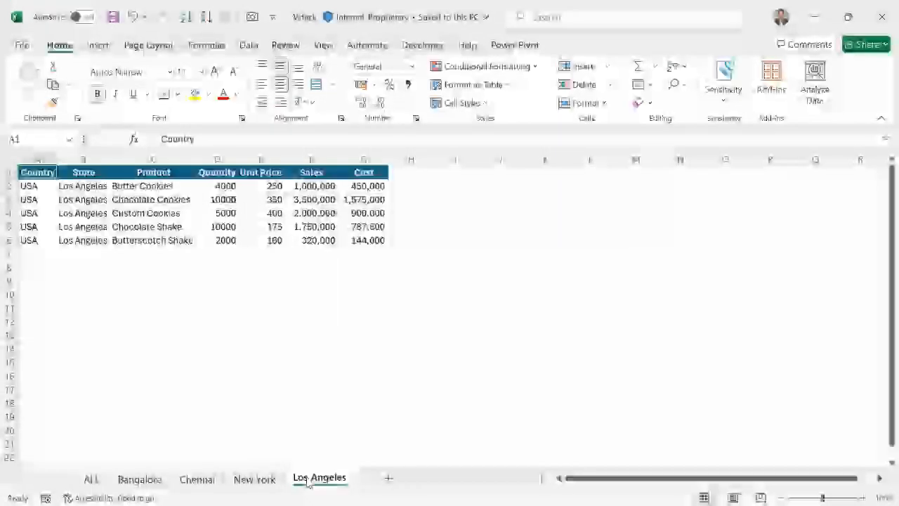
{"action": "left_click", "coordinate": [90, 479]}
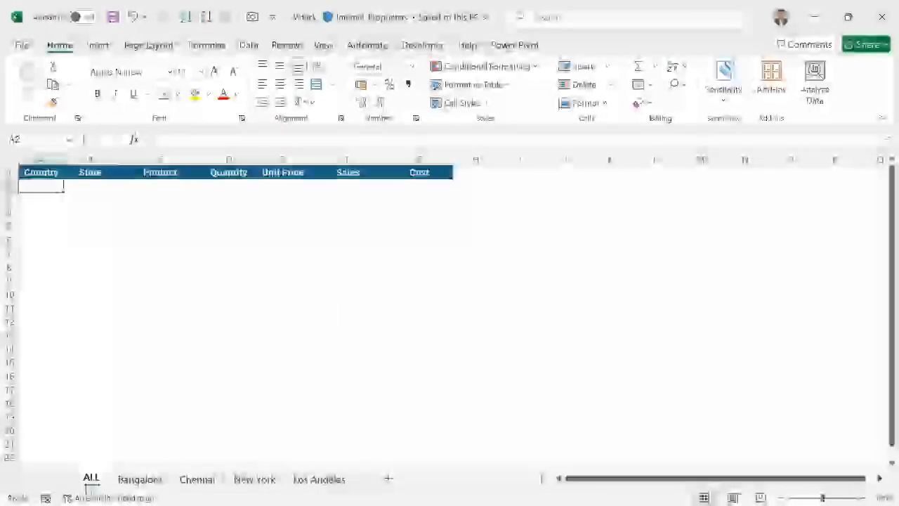
{"action": "left_click", "coordinate": [139, 481]}
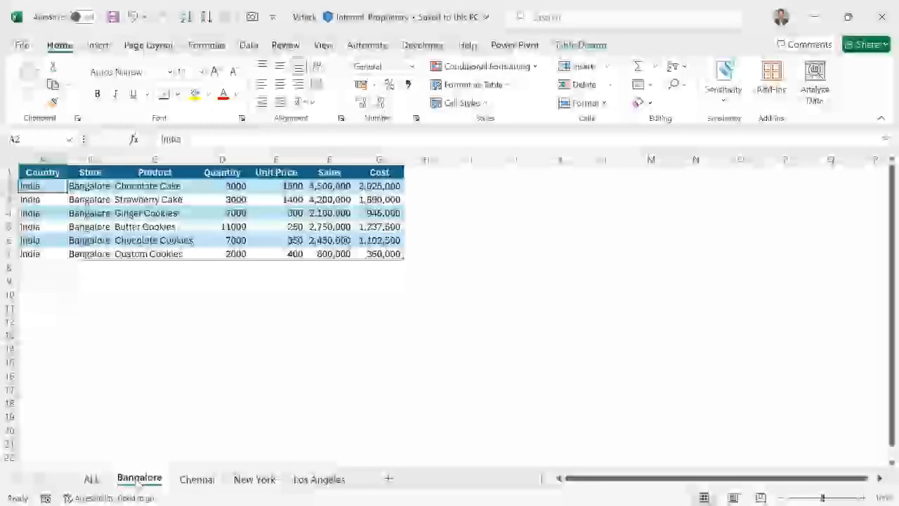
Start a VSTACK formula in cell A2 of the ALL sheet with the Bangalore table (Table1) as the first array
{"action": "left_click", "coordinate": [92, 480]}
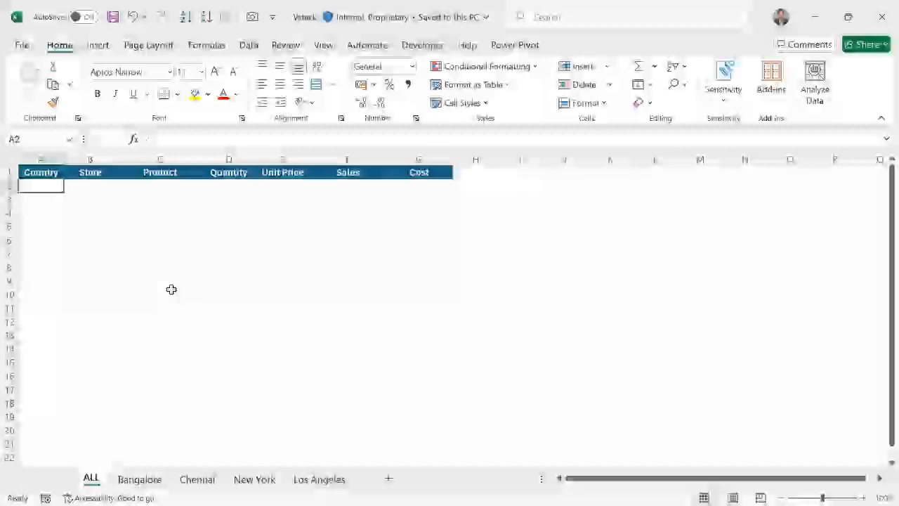
{"action": "type", "text": "=v"}
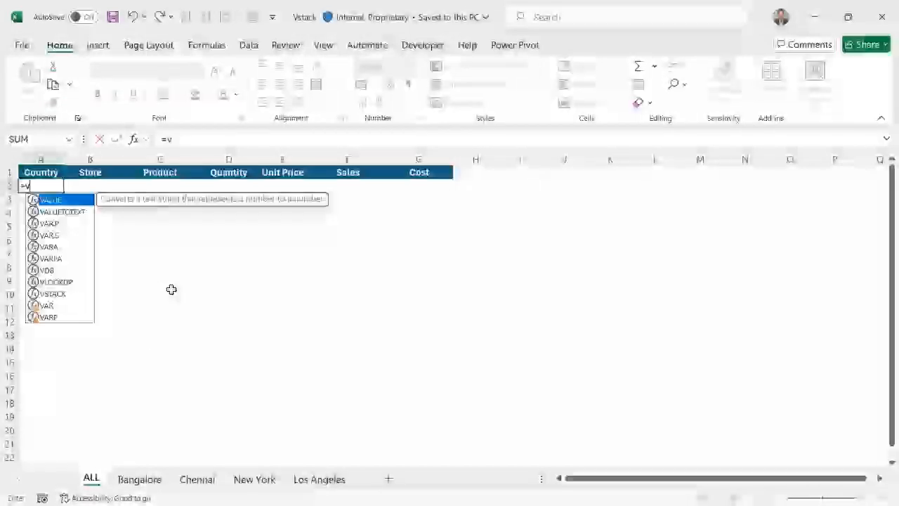
{"action": "type", "text": "s"}
{"action": "key", "text": "Tab"}
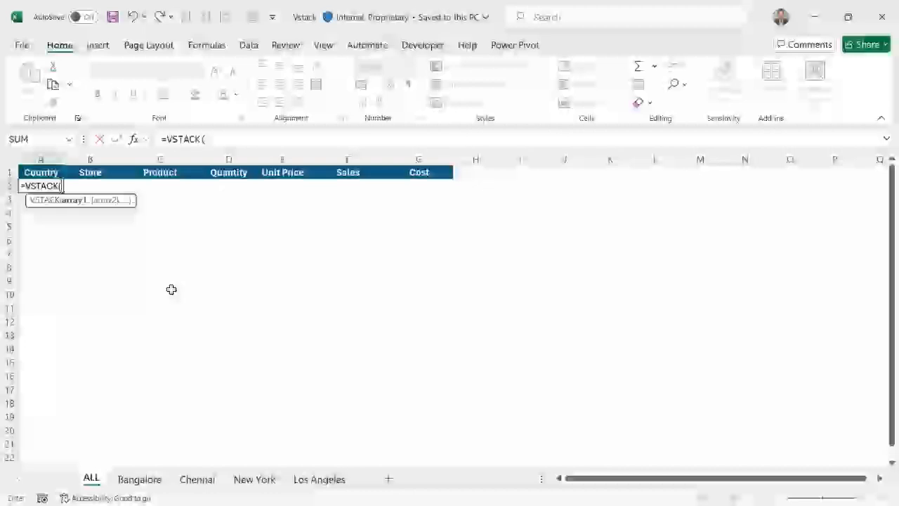
{"action": "left_click", "coordinate": [128, 482]}
{"action": "left_click_drag", "start_coordinate": [48, 187], "coordinate": [368, 253]}
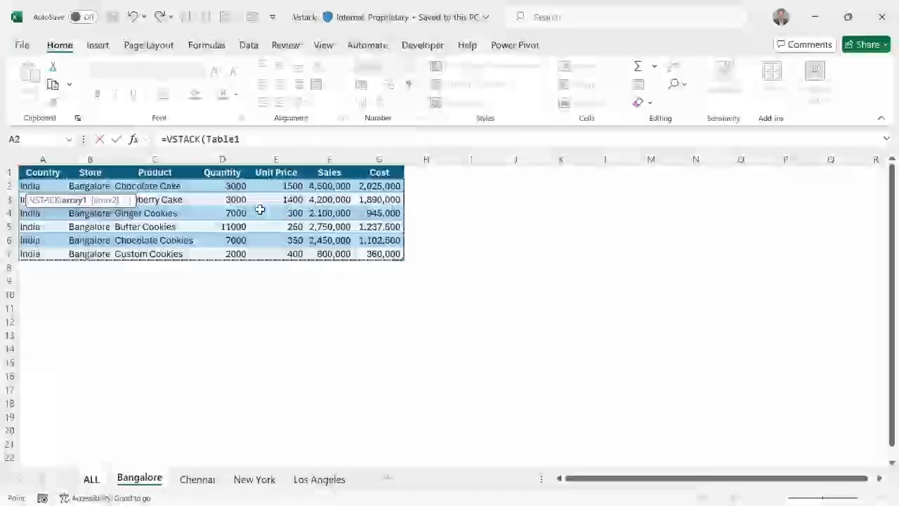
{"action": "type", "text": ","}
Add the Chennai table (Table2) and the New York table (Table3) as the second and third VSTACK arrays
{"action": "left_click", "coordinate": [198, 480]}
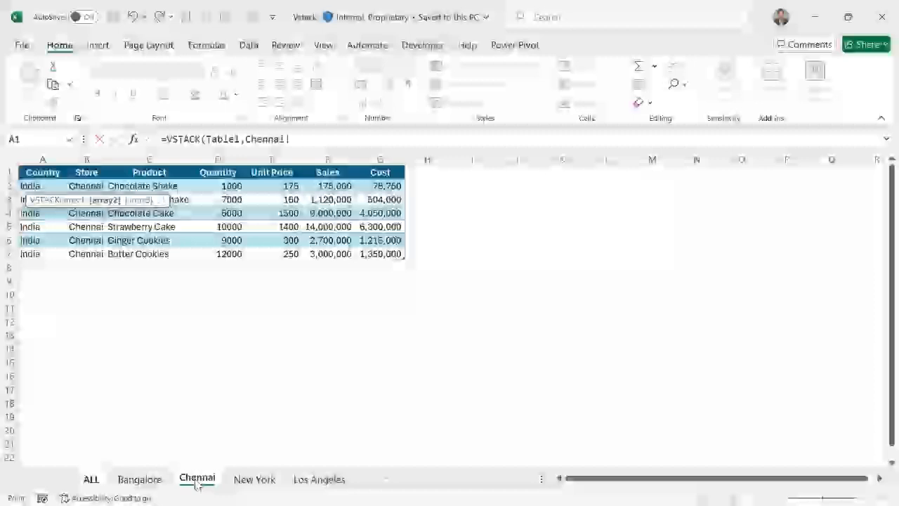
{"action": "left_click_drag", "start_coordinate": [42, 180], "coordinate": [369, 247]}
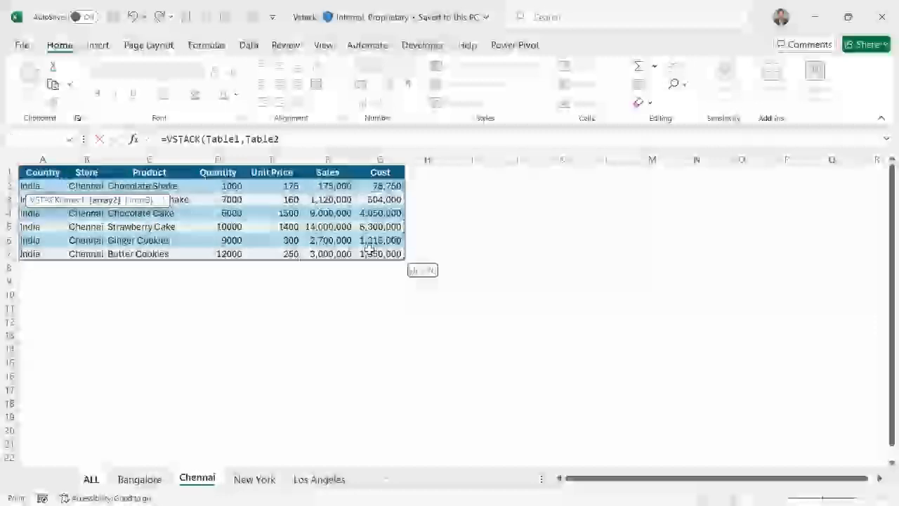
{"action": "type", "text": ","}
{"action": "left_click", "coordinate": [253, 478]}
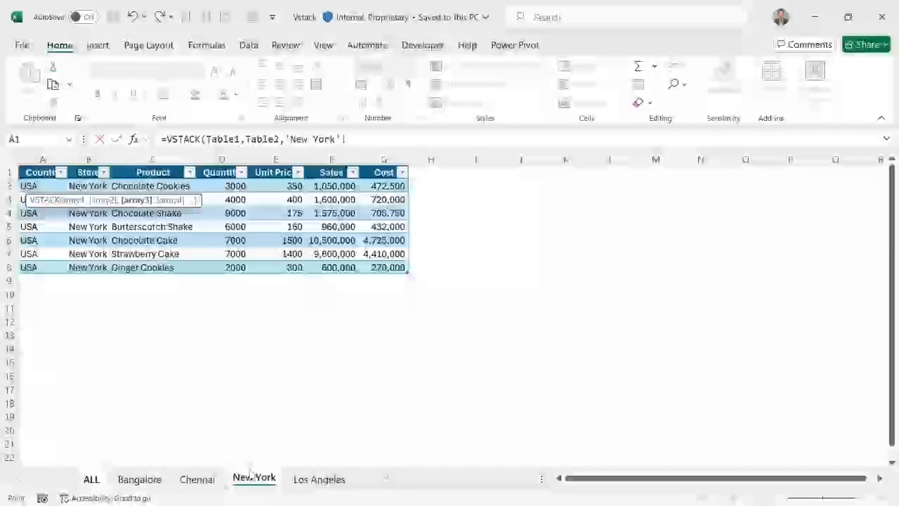
{"action": "left_click_drag", "start_coordinate": [42, 180], "coordinate": [371, 261]}
{"action": "type", "text": ","}
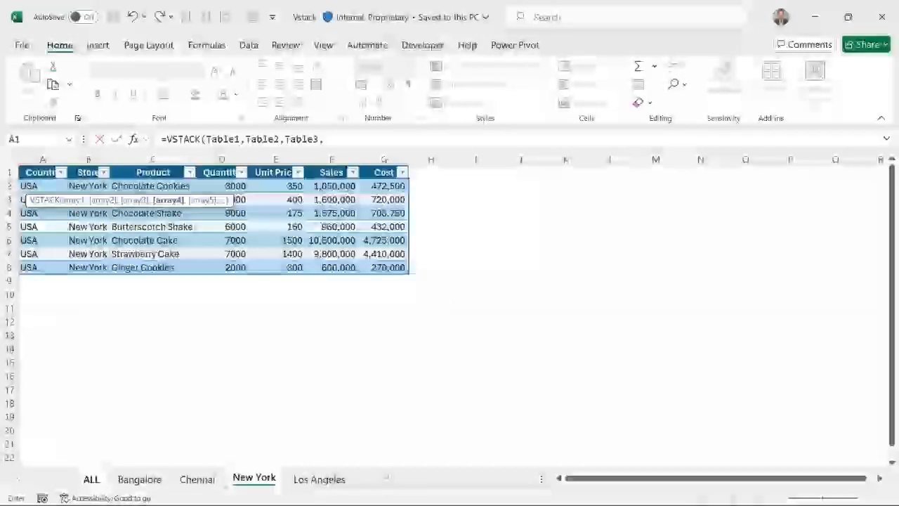
Add the Los Angeles range A2:G6 as the fourth array and complete the VSTACK formula
{"action": "left_click", "coordinate": [319, 478]}
{"action": "left_click_drag", "start_coordinate": [32, 186], "coordinate": [362, 243]}
{"action": "type", "text": ")"}
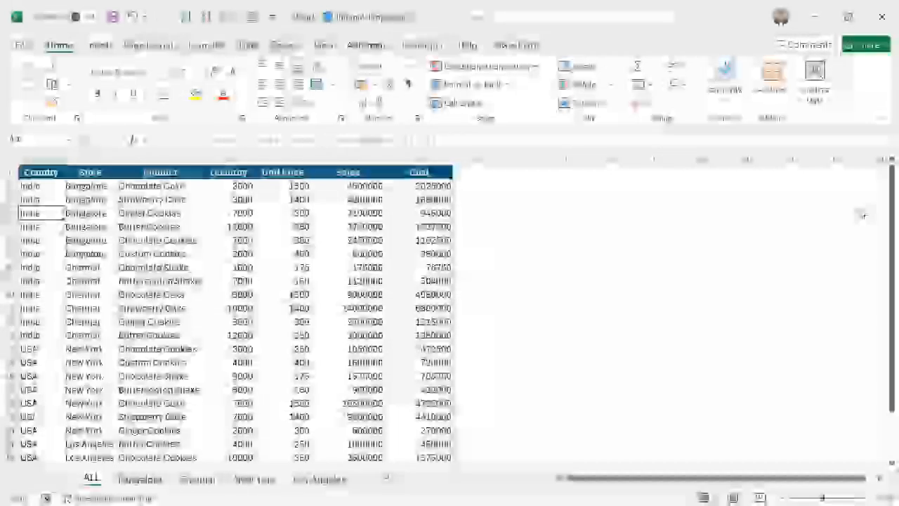
Examine the stacked rows on the ALL sheet down to the Los Angeles entries and review the formula in A2
{"action": "key", "text": "Down"}
{"action": "key", "text": "Down"}
{"action": "key", "text": "Down"}
{"action": "key", "text": "Down"}
{"action": "key", "text": "Down"}
{"action": "key", "text": "Down"}
{"action": "key", "text": "Down"}
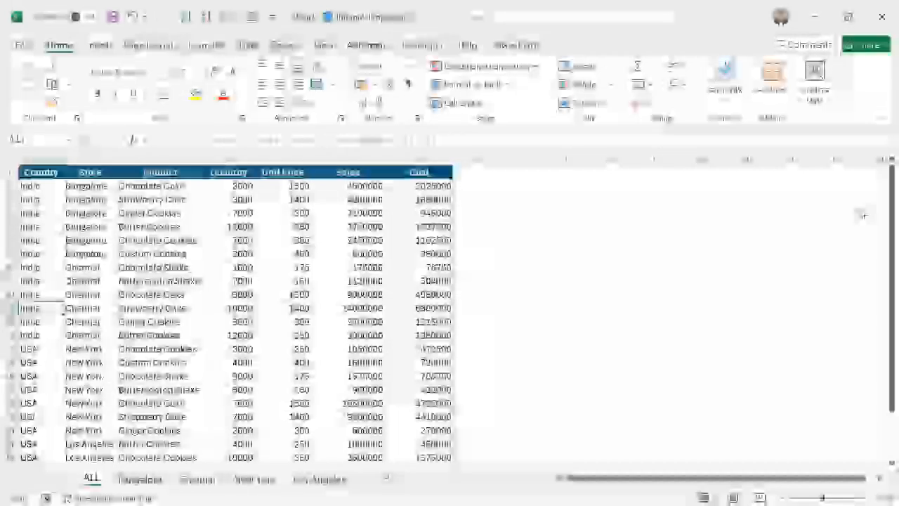
{"action": "key", "text": "Down"}
{"action": "key", "text": "Down"}
{"action": "key", "text": "Down"}
{"action": "key", "text": "Down"}
{"action": "key", "text": "Down"}
{"action": "key", "text": "Down"}
{"action": "key", "text": "Down"}
{"action": "key", "text": "Down"}
{"action": "key", "text": "Down"}
{"action": "key", "text": "Down"}
{"action": "key", "text": "Down"}
{"action": "key", "text": "Down"}
{"action": "key", "text": "Down"}
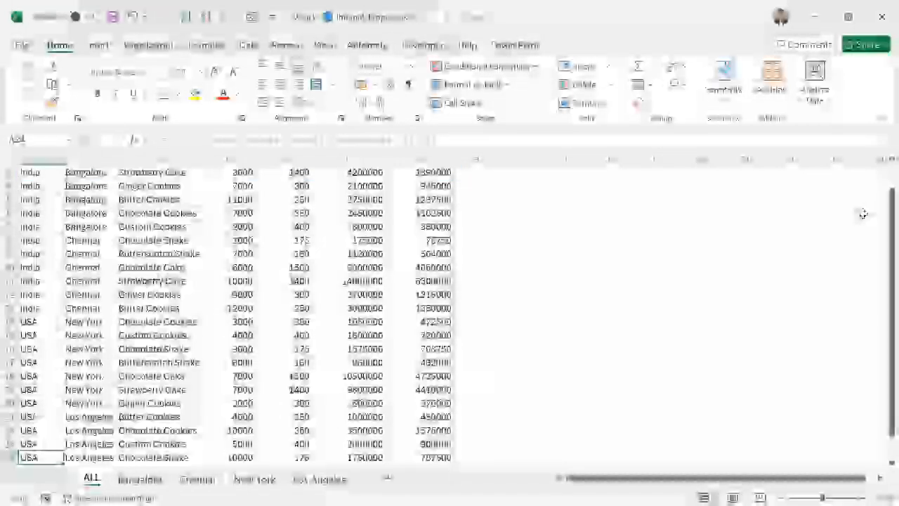
{"action": "key", "text": "Down"}
{"action": "key", "text": "ctrl+Home"}
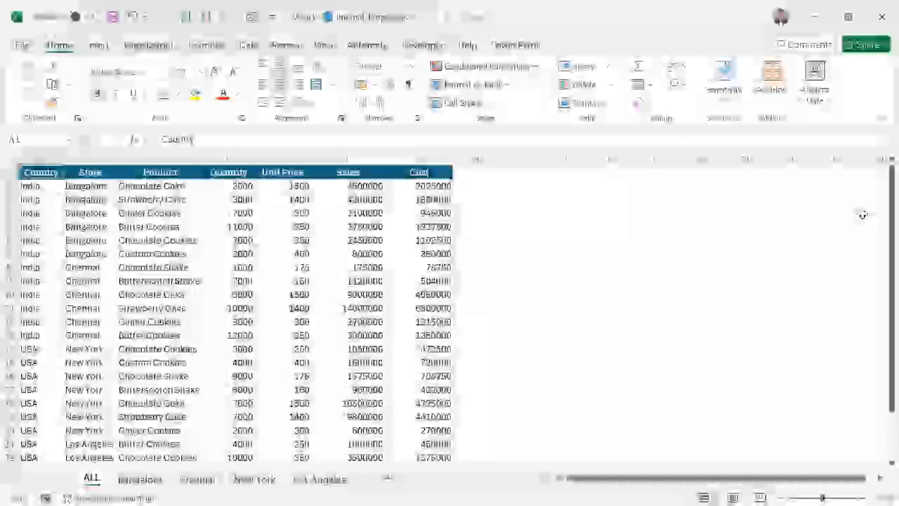
{"action": "key", "text": "Down"}
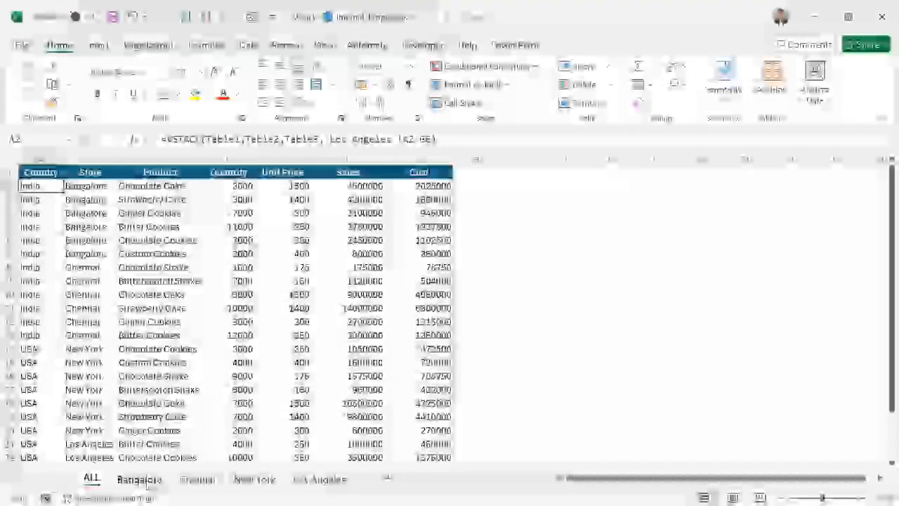
Add a row beneath the Bangalore table with India as the country and Bangalore as the store
{"action": "left_click", "coordinate": [140, 479]}
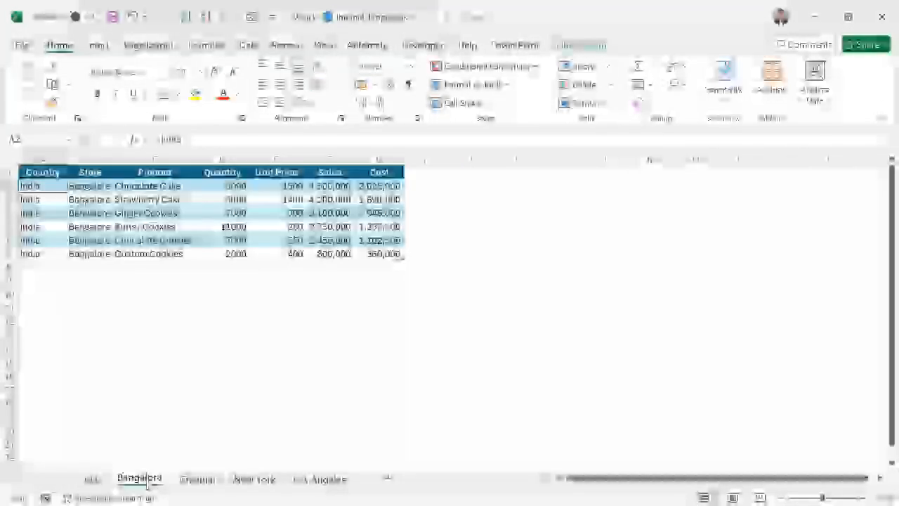
{"action": "left_click", "coordinate": [34, 273]}
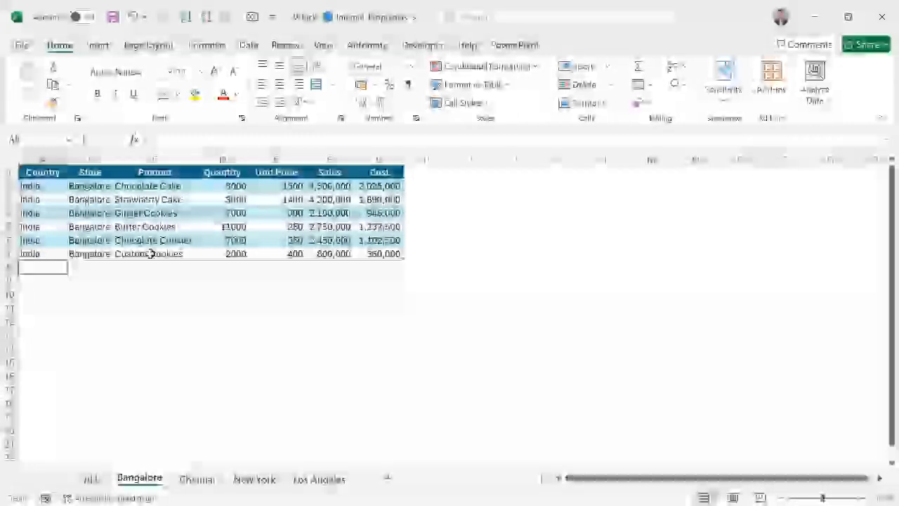
{"action": "type", "text": "India"}
{"action": "key", "text": "Tab"}
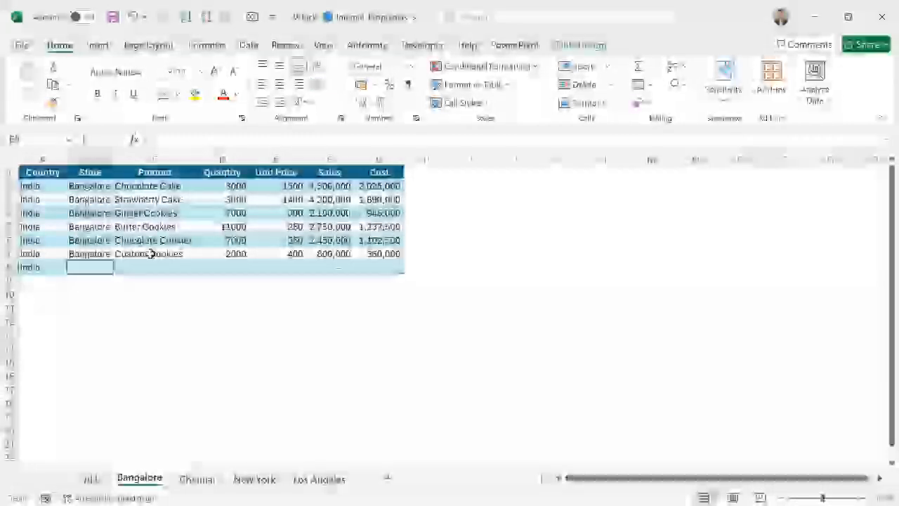
{"action": "type", "text": "Bangalore"}
{"action": "key", "text": "Tab"}
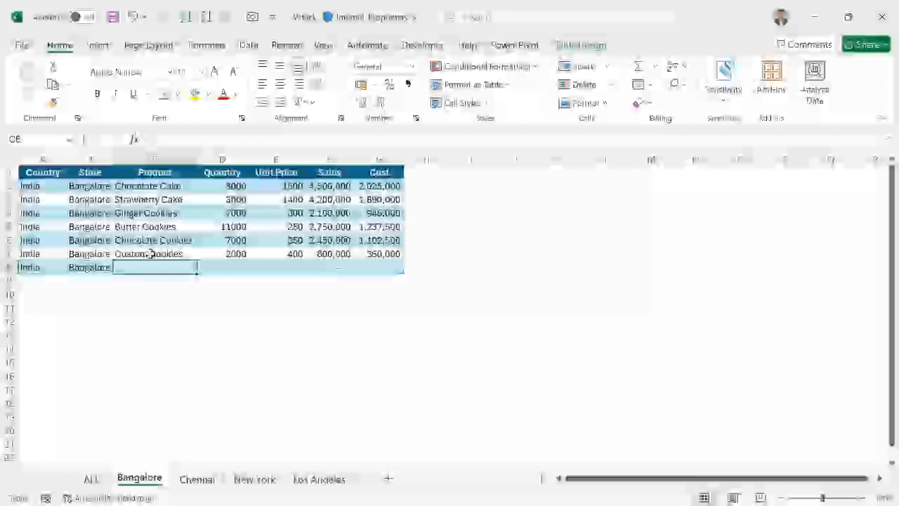
Check row 8 of the ALL sheet for the newly added Bangalore entry
{"action": "left_click", "coordinate": [91, 479]}
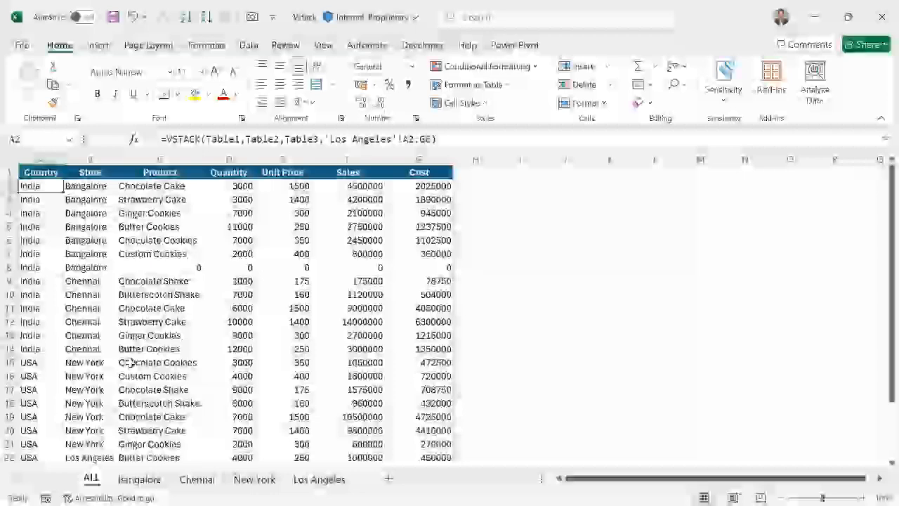
{"action": "left_click_drag", "start_coordinate": [31, 267], "coordinate": [180, 266]}
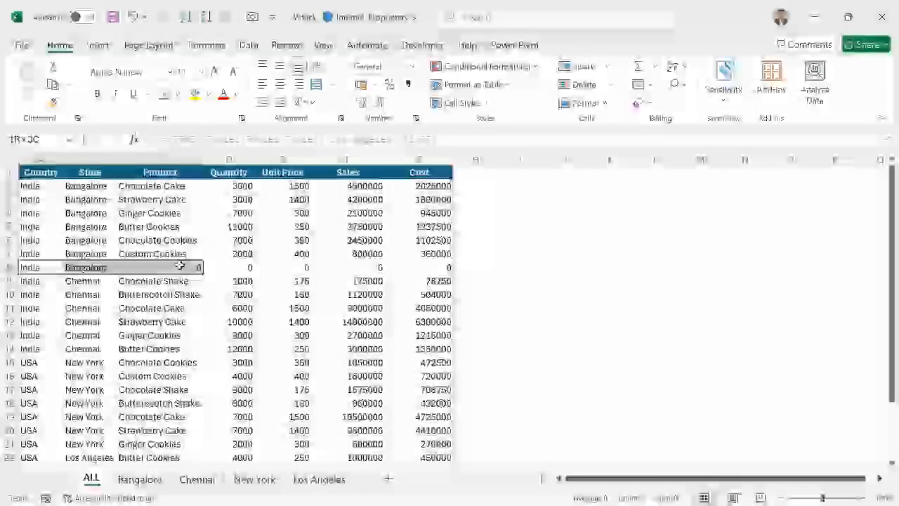
{"action": "left_click_drag", "start_coordinate": [347, 267], "coordinate": [401, 265]}
{"action": "left_click", "coordinate": [357, 269]}
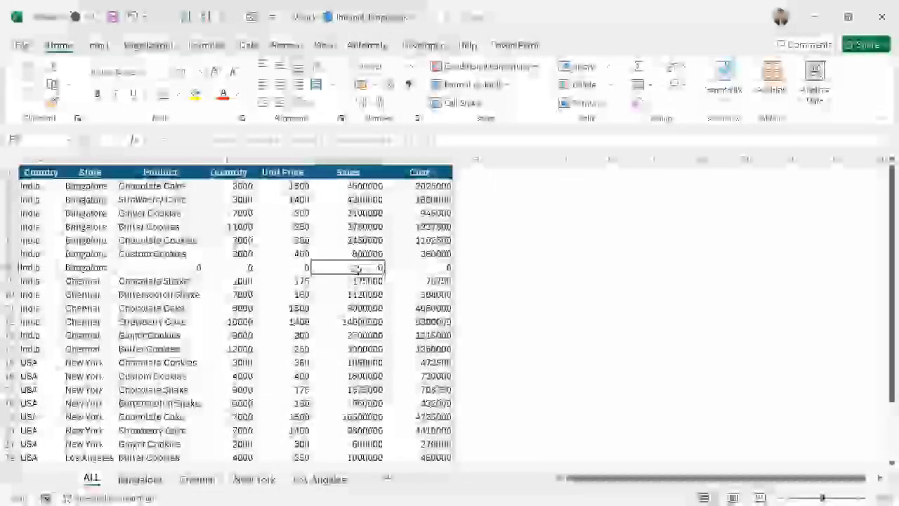
{"action": "left_click", "coordinate": [91, 272]}
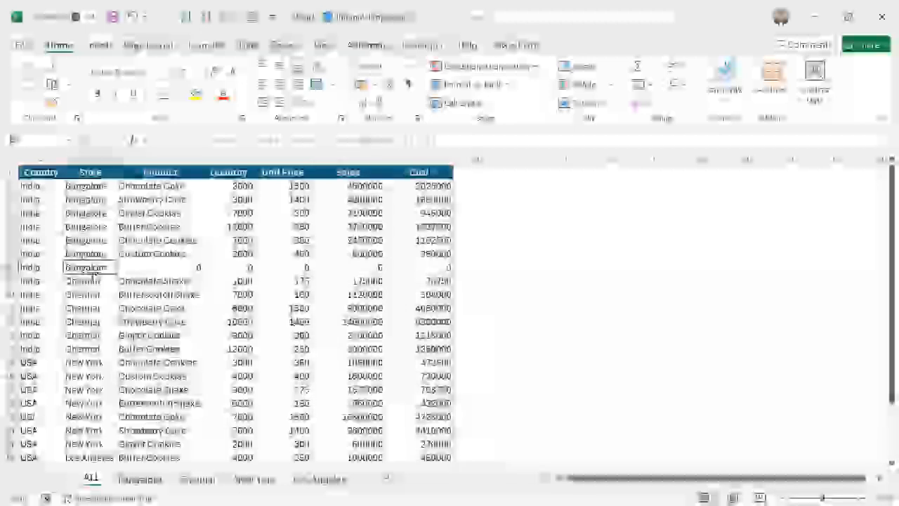
Add a row beneath the Los Angeles range with USA as the country and Los Angeles as the store
{"action": "left_click", "coordinate": [309, 479]}
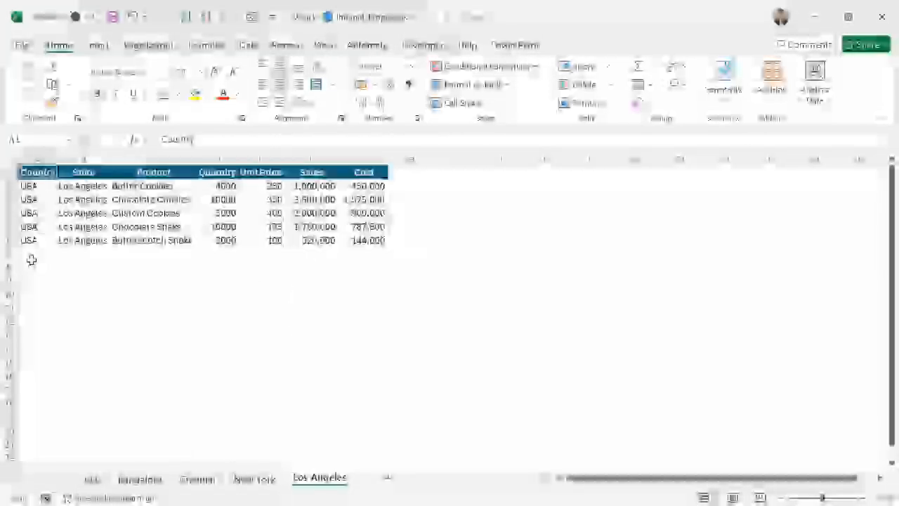
{"action": "left_click", "coordinate": [43, 254]}
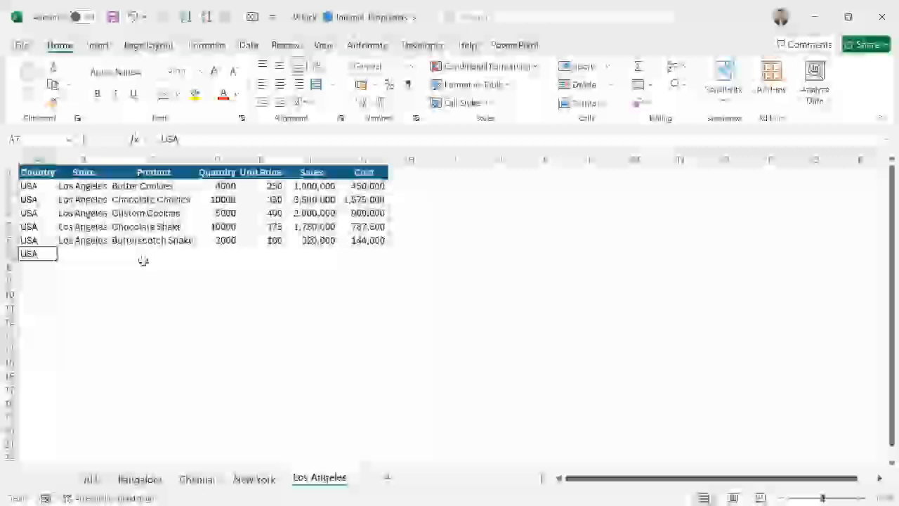
{"action": "key", "text": "Tab"}
{"action": "key", "text": "ctrl+d"}
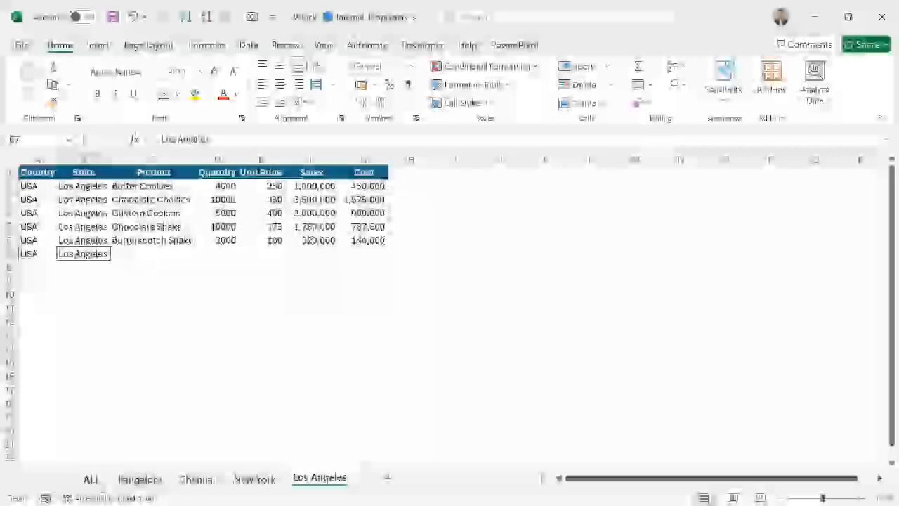
Check the end of the stacked data on the ALL sheet for the added Los Angeles row and compare it with row 6 of the Los Angeles sheet
{"action": "left_click", "coordinate": [91, 479]}
{"action": "key", "text": "ctrl+Down"}
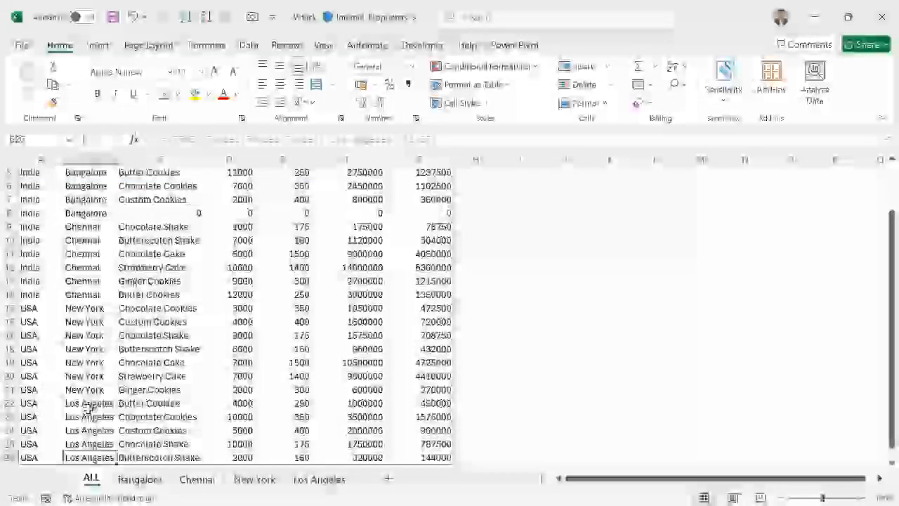
{"action": "key", "text": "Down"}
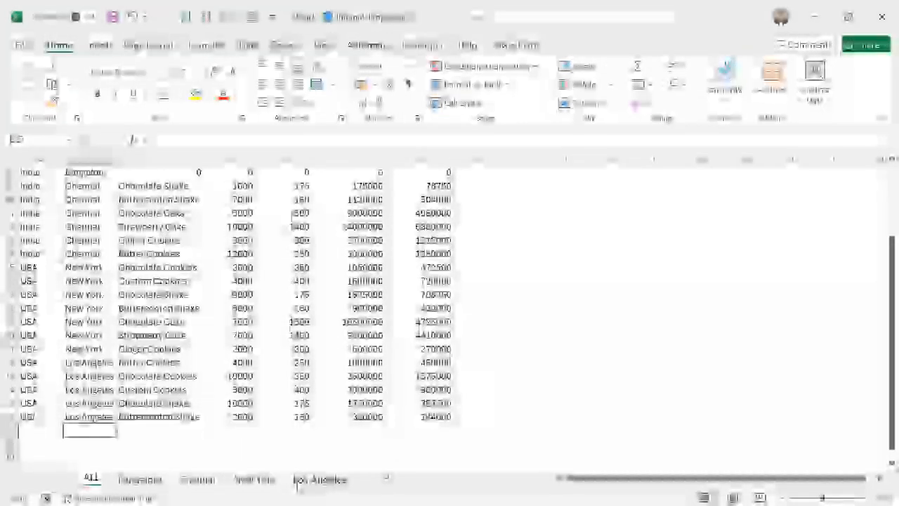
{"action": "left_click", "coordinate": [237, 416]}
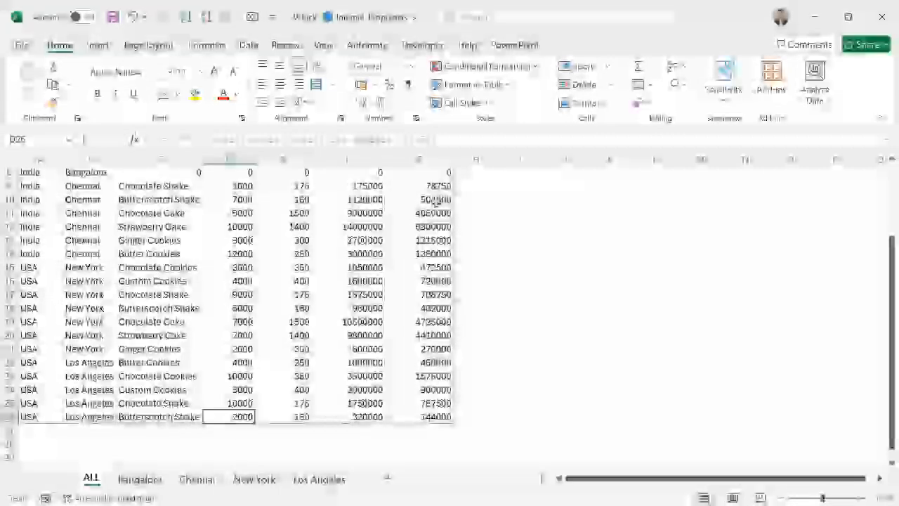
{"action": "left_click", "coordinate": [319, 479]}
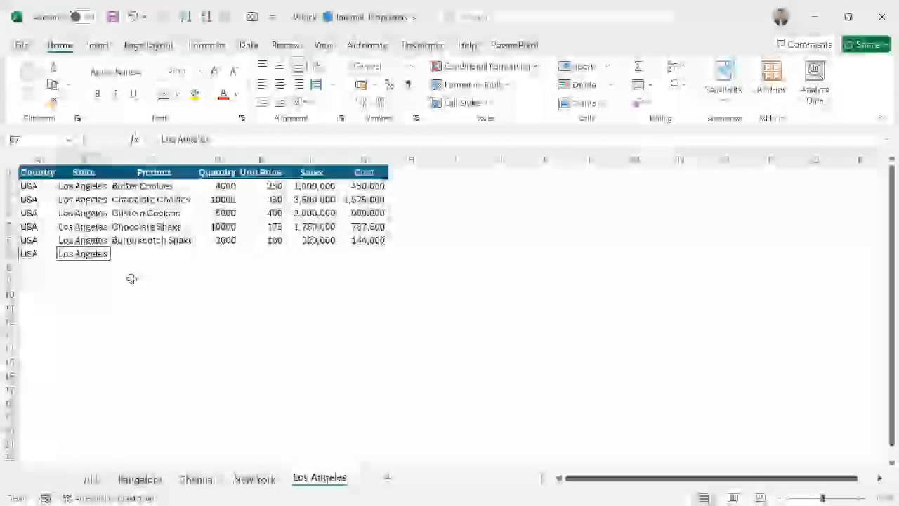
{"action": "left_click_drag", "start_coordinate": [36, 243], "coordinate": [362, 242]}
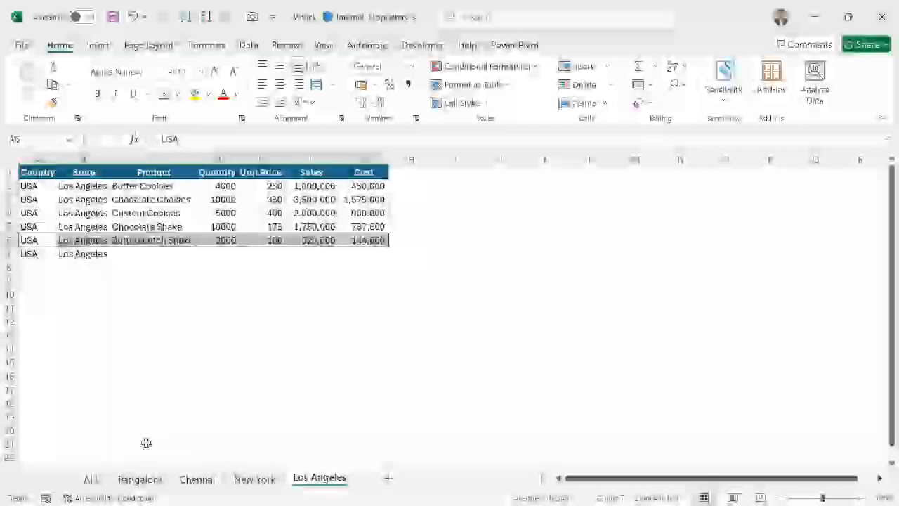
Delete the incomplete India/Bangalore row in row 8 of the Bangalore table
{"action": "left_click", "coordinate": [139, 479]}
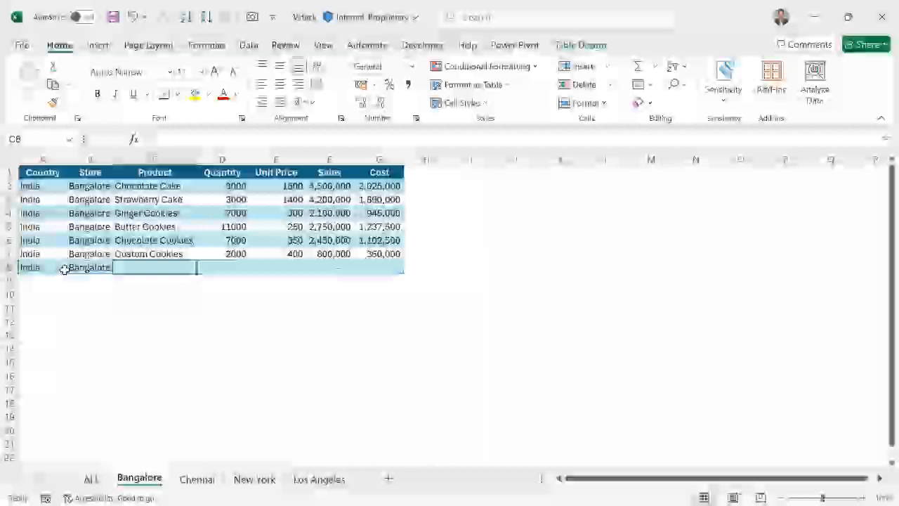
{"action": "left_click", "coordinate": [64, 269]}
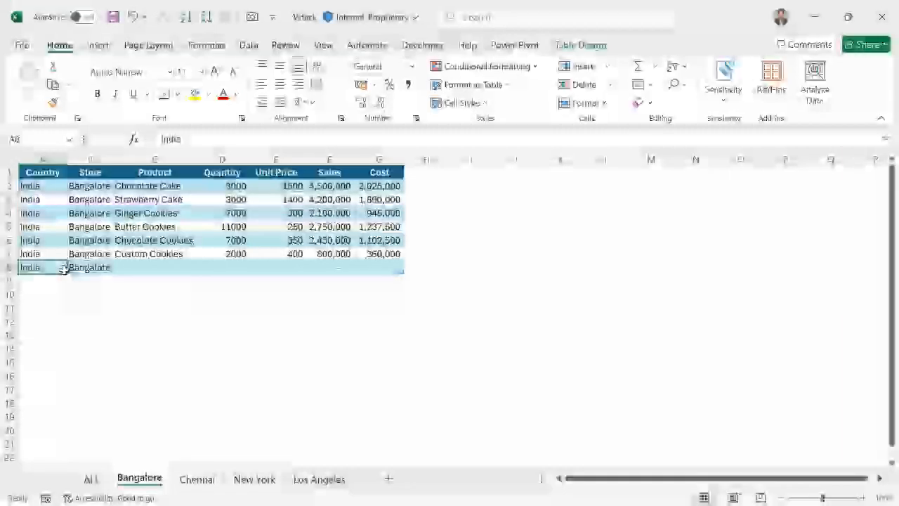
{"action": "key", "text": "shift+space"}
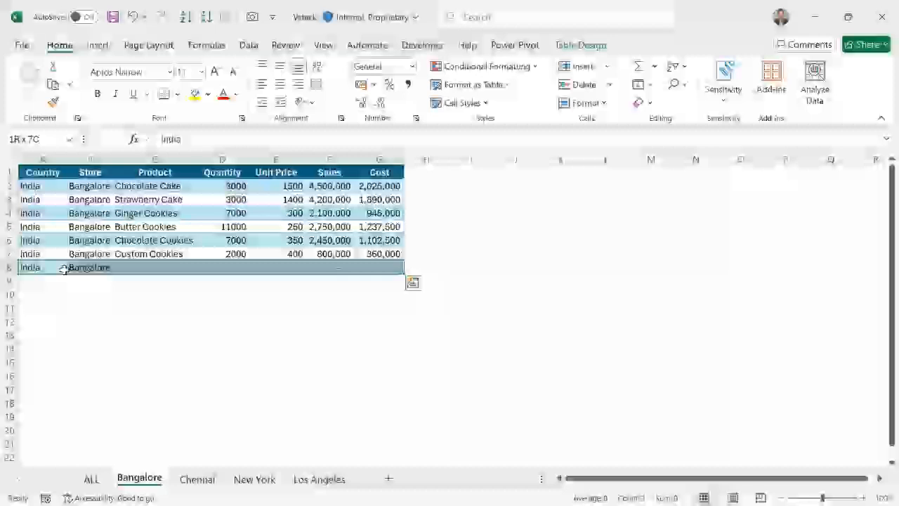
{"action": "key", "text": "ctrl+q"}
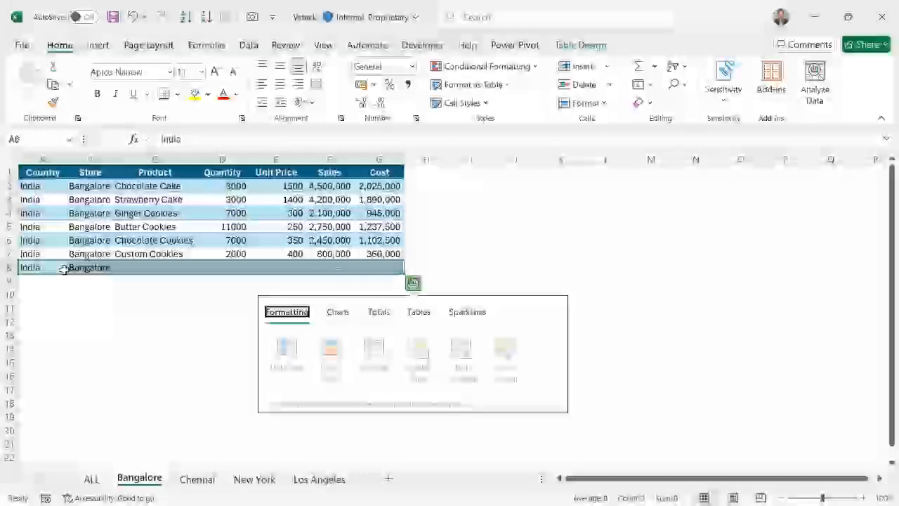
{"action": "key", "text": "Escape"}
{"action": "key", "text": "ctrl+minus"}
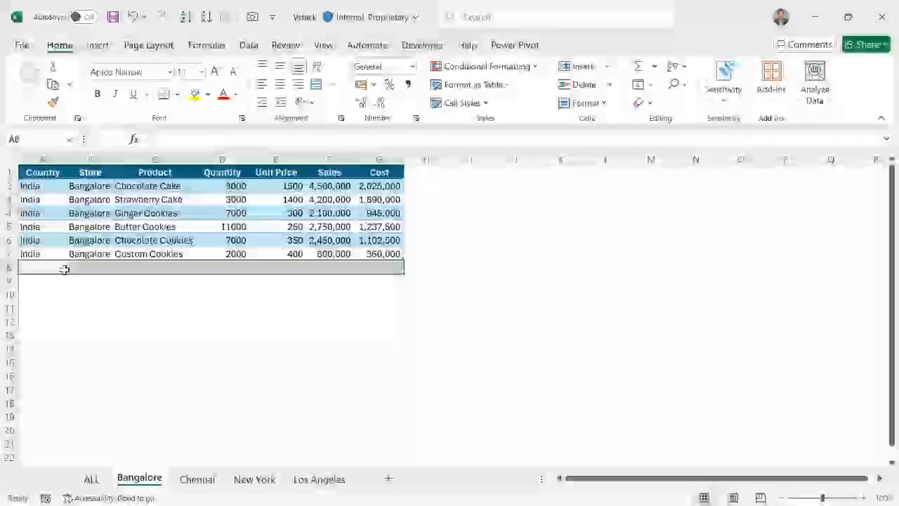
{"action": "left_click", "coordinate": [43, 263]}
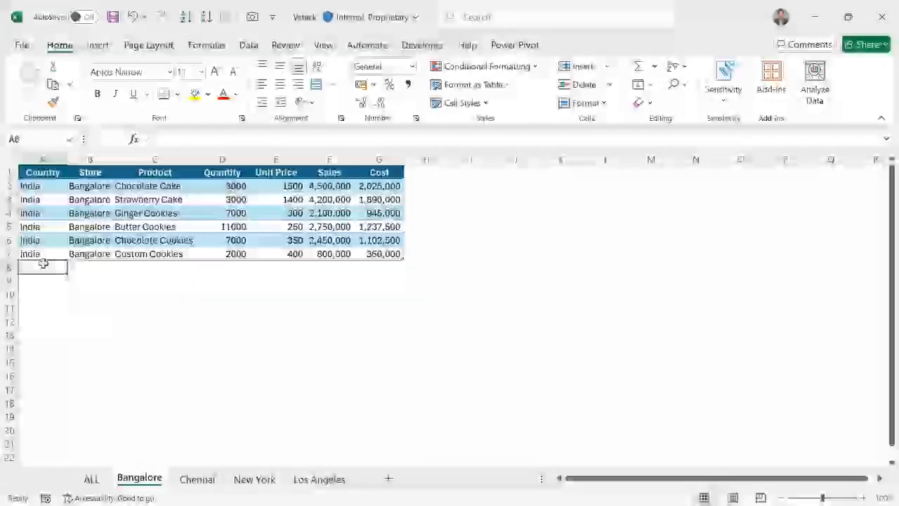
Check rows 7 and 8 of the ALL sheet where the Bangalore and Chennai data meet, and review the VSTACK formula in A2
{"action": "left_click", "coordinate": [87, 481]}
{"action": "left_click_drag", "start_coordinate": [31, 267], "coordinate": [422, 252]}
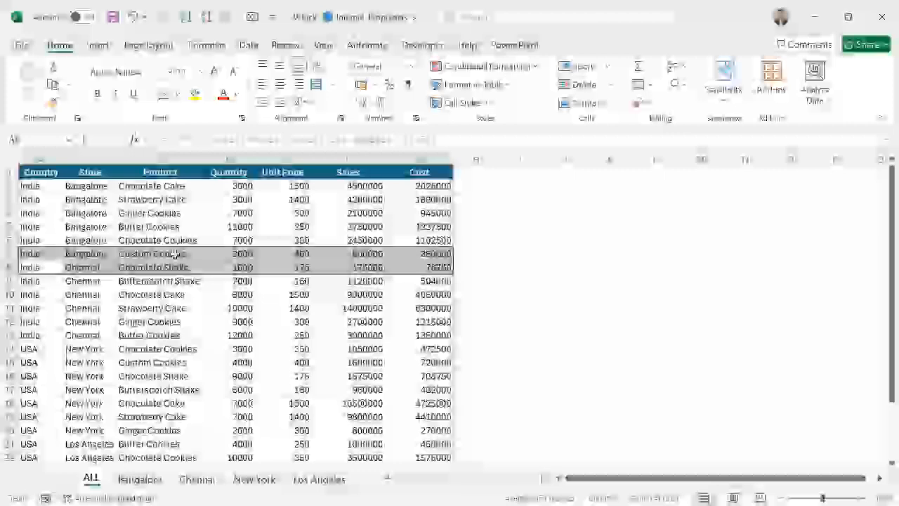
{"action": "left_click", "coordinate": [50, 188]}
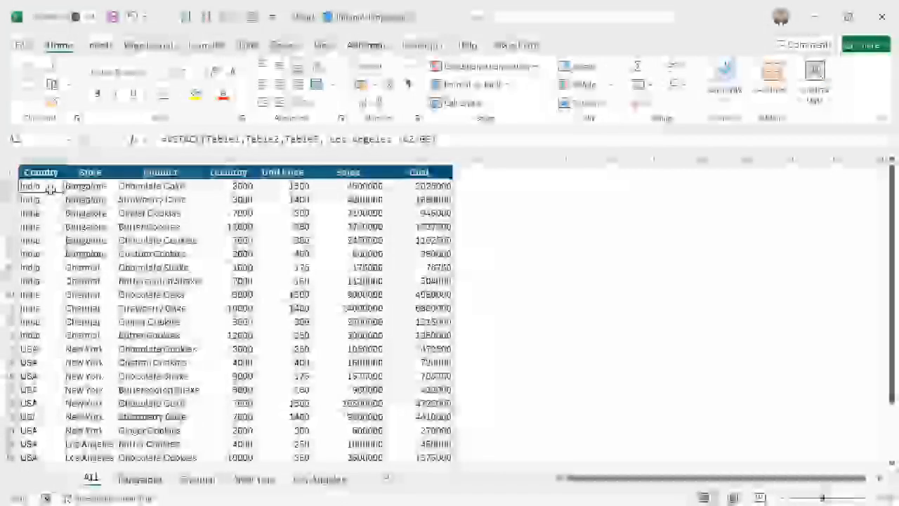